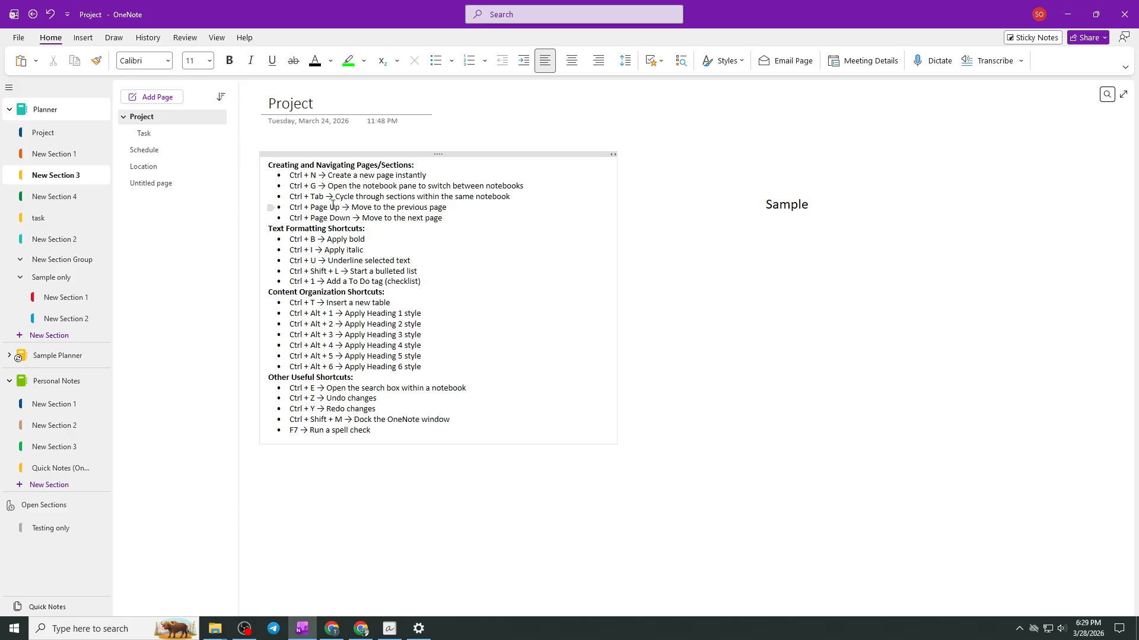
# - Add a new blank page to New Section 3 and bring up the notebook pane for navigation
pyautogui.hotkey('ctrl', 'n')
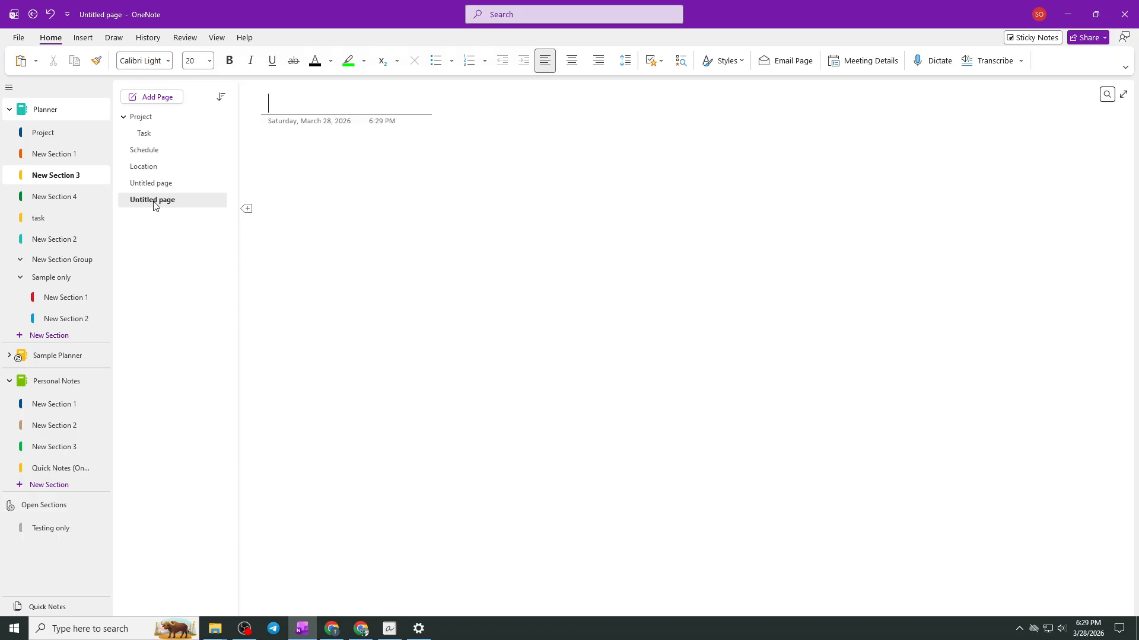
pyautogui.hotkey('ctrl', 'g')
pyautogui.press('Down')
# - Move back and forth through the pages of New Section 3, starting from Location and ending on the last untitled page
pyautogui.click(161, 171)
pyautogui.press('Up')
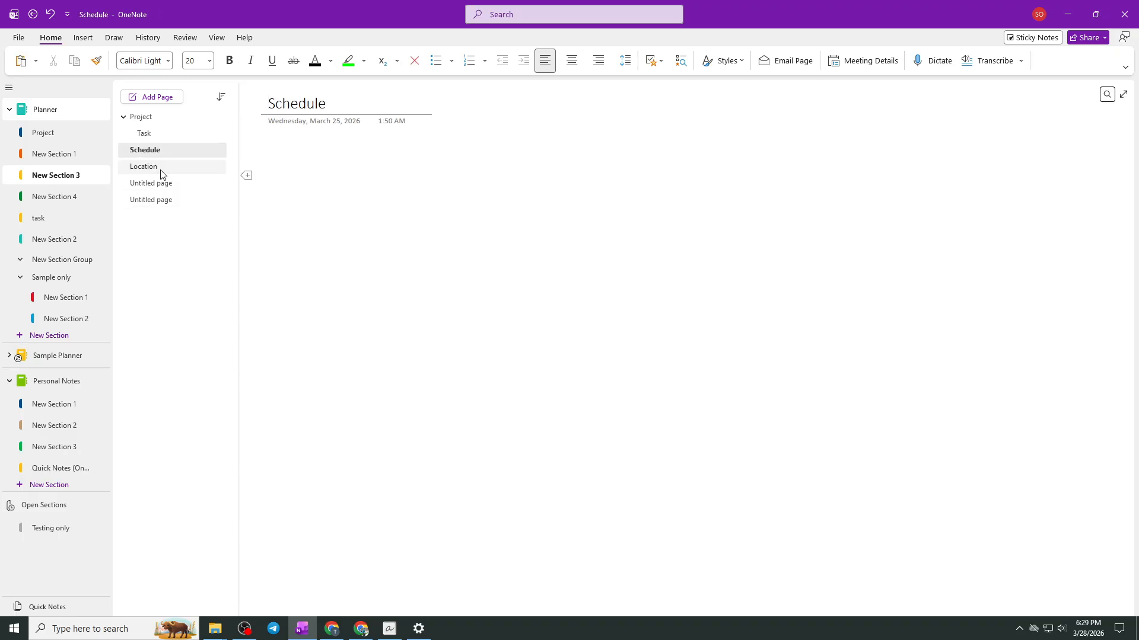
pyautogui.press('Up')
pyautogui.press('Up')
pyautogui.press('Down')
pyautogui.press('Down')
pyautogui.press('Down')
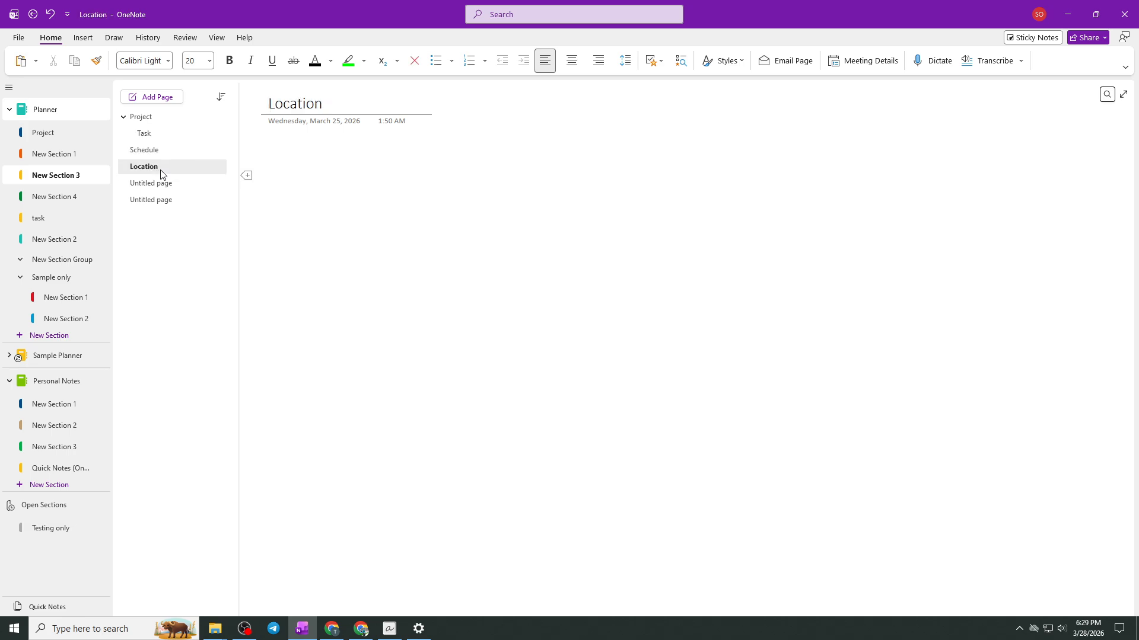
pyautogui.press('Down')
pyautogui.press('Down')
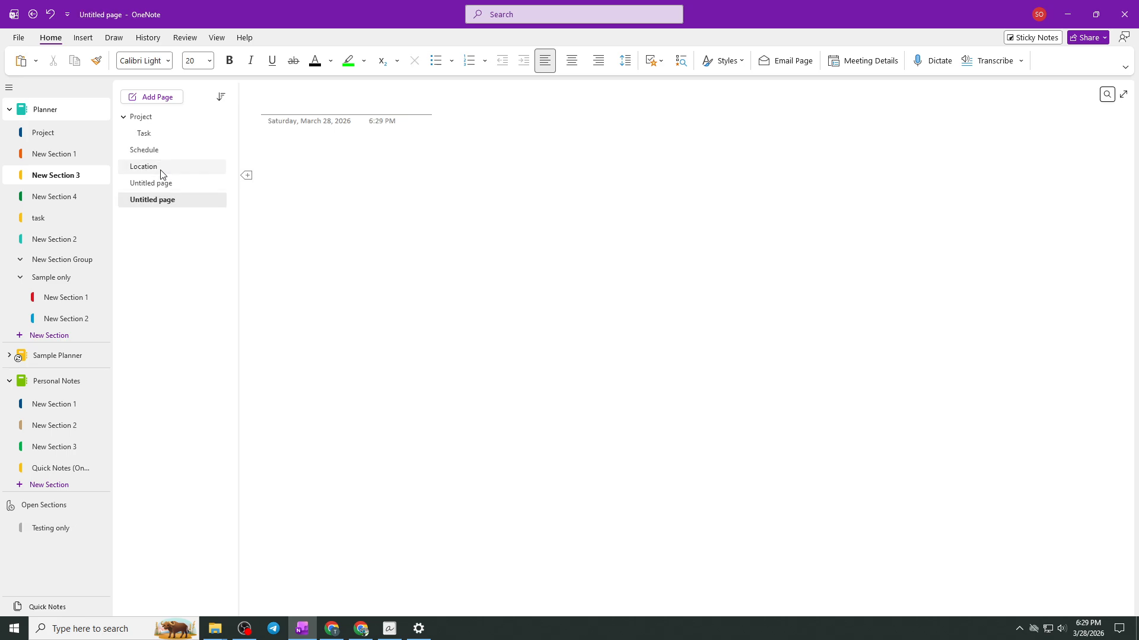
# - Open the Project page and format the text "Sample" as bold and italic
pyautogui.click(147, 117)
pyautogui.click(700, 319)
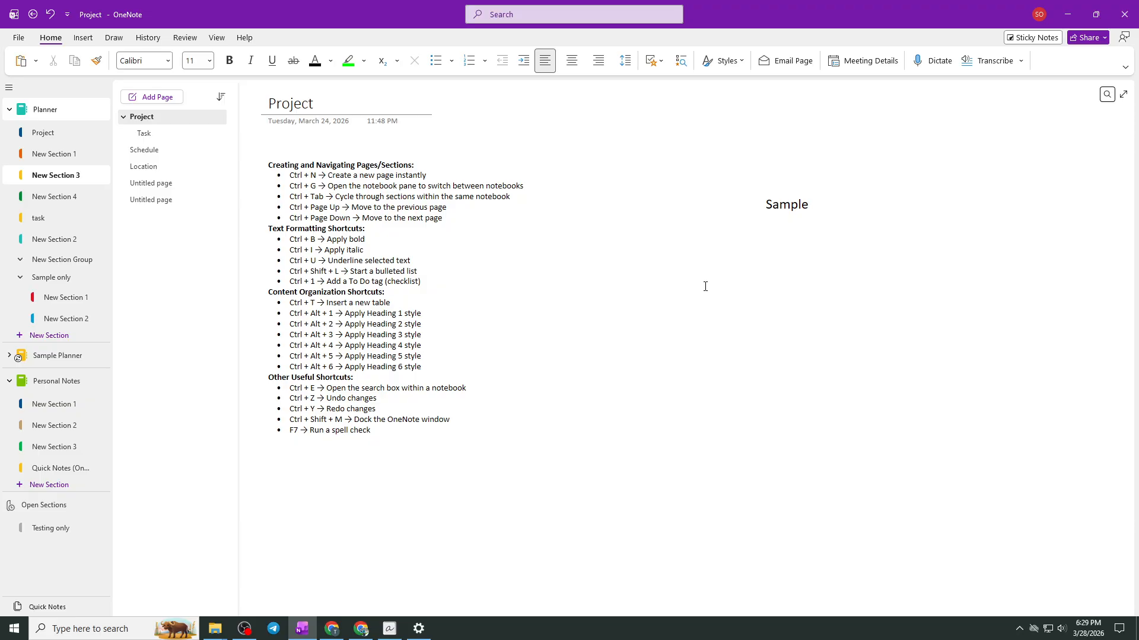
pyautogui.moveTo(809, 207); pyautogui.dragTo(780, 206)
pyautogui.click(816, 207)
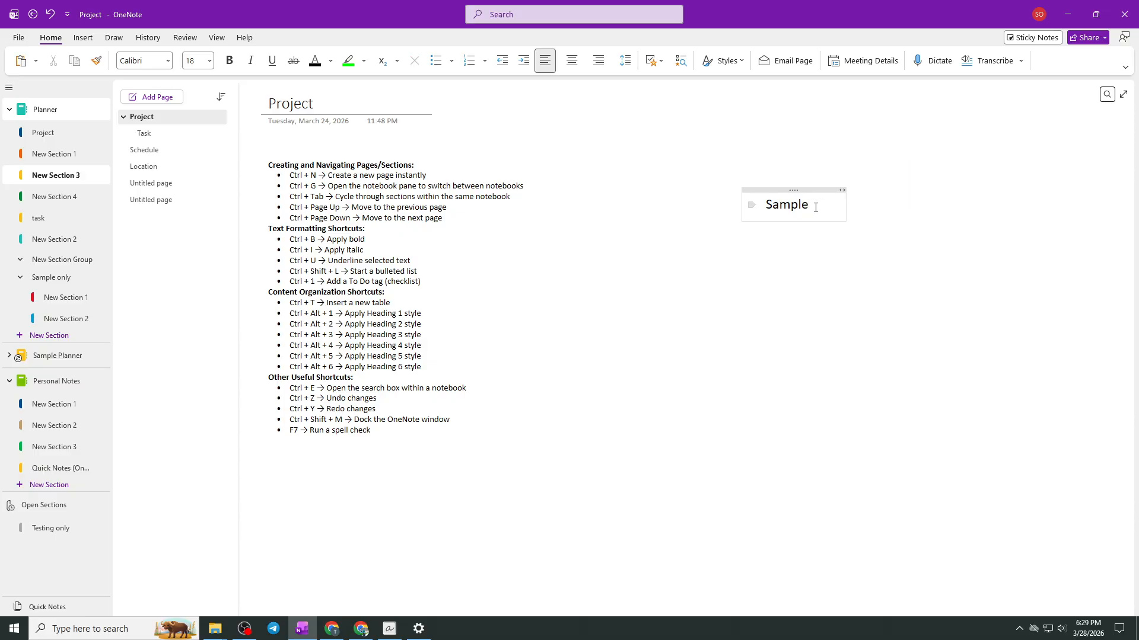
pyautogui.hotkey('ctrl', 'b')
pyautogui.moveTo(815, 208); pyautogui.dragTo(767, 208)
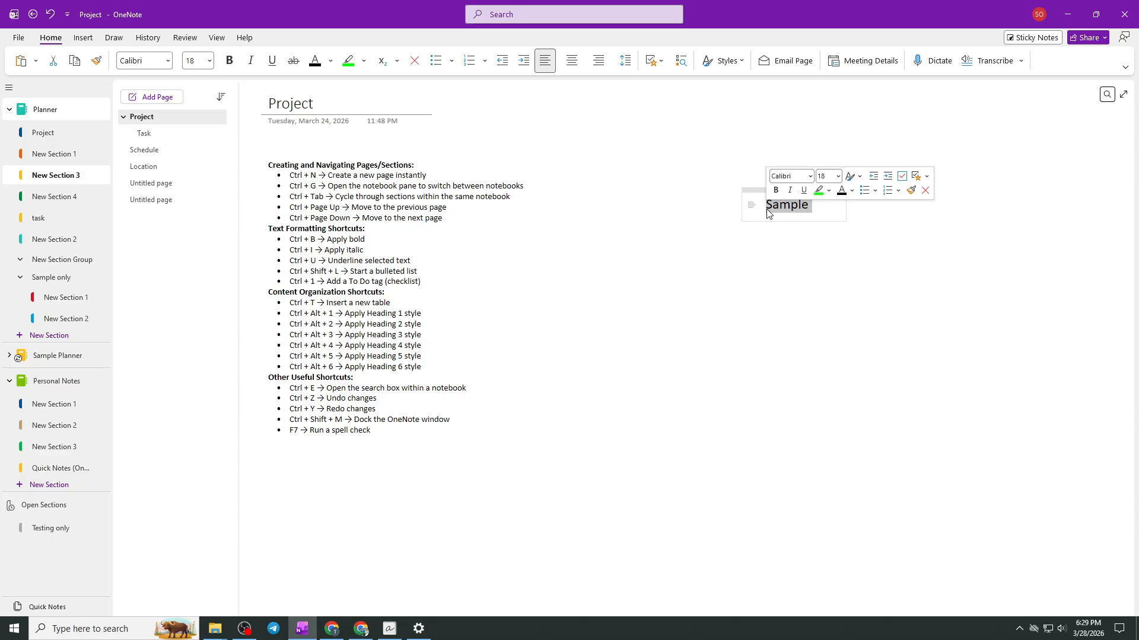
pyautogui.hotkey('ctrl', 'b')
pyautogui.hotkey('ctrl', 'i')
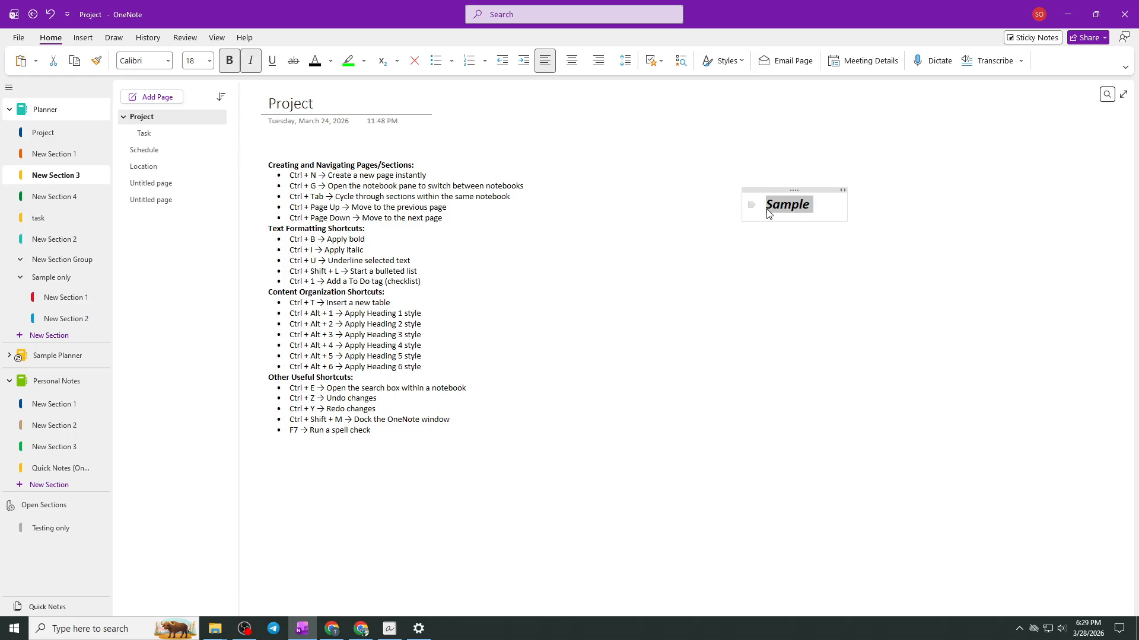
# - Underline the text "Sample" and turn it into a bulleted item with a To Do tag
pyautogui.hotkey('ctrl', 'u')
pyautogui.hotkey('ctrl', 'shift', 'l')
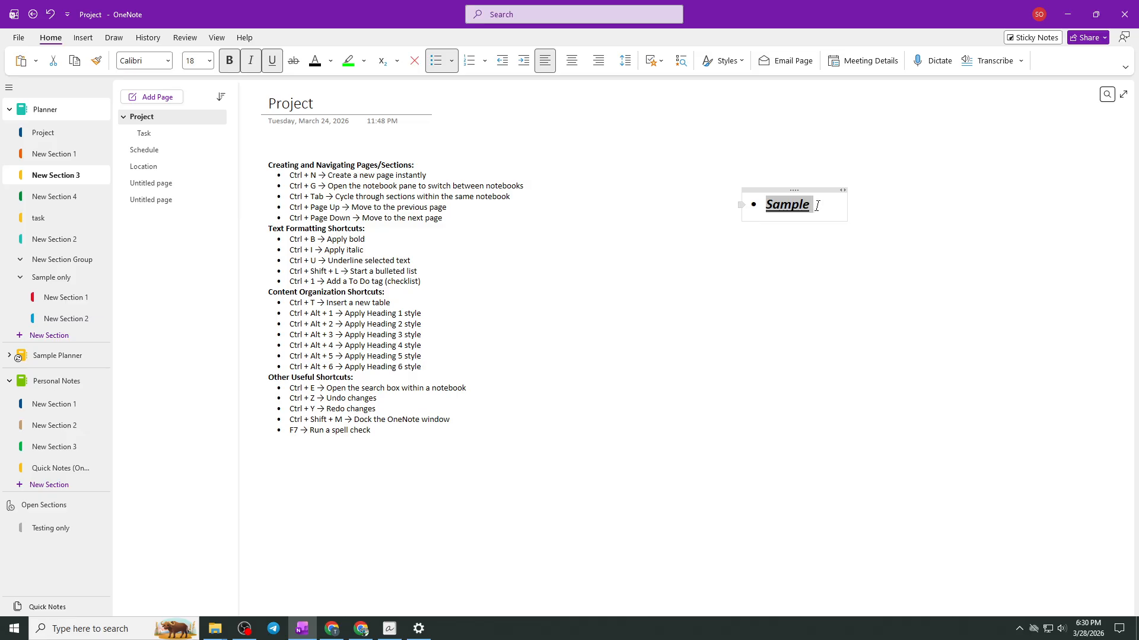
pyautogui.hotkey('ctrl', '1')
# - Create a new section in the Planner notebook, keeping its default name
pyautogui.hotkey('ctrl', 't')
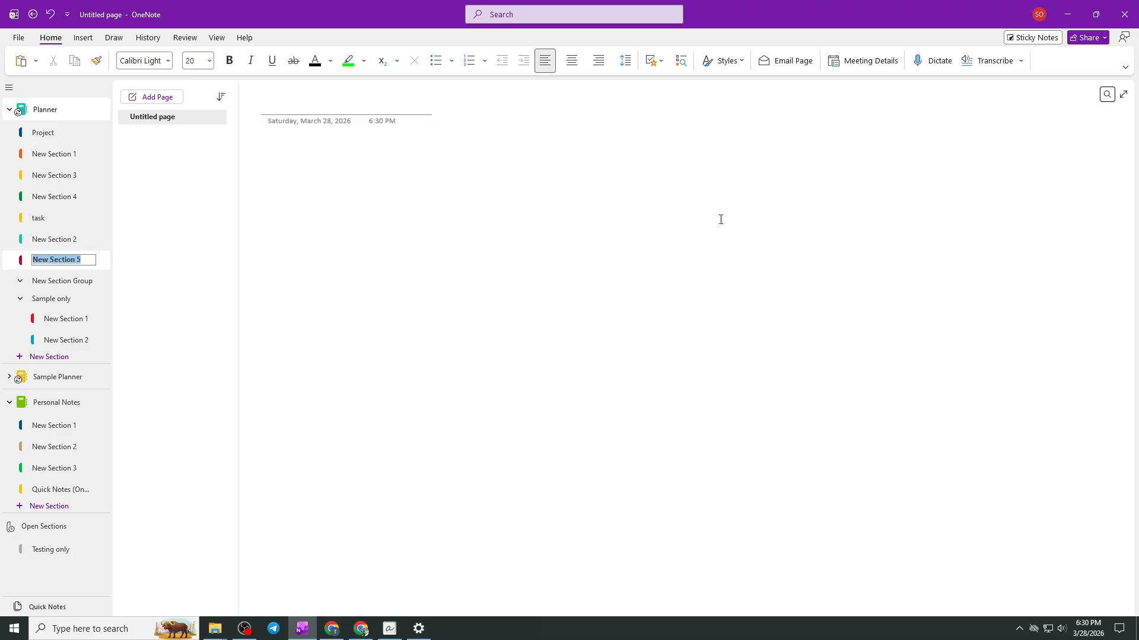
pyautogui.press('Return')
# - View New Section 1 and Project in the Planner notebook, ending on New Section 1 in Personal Notes
pyautogui.click(58, 155)
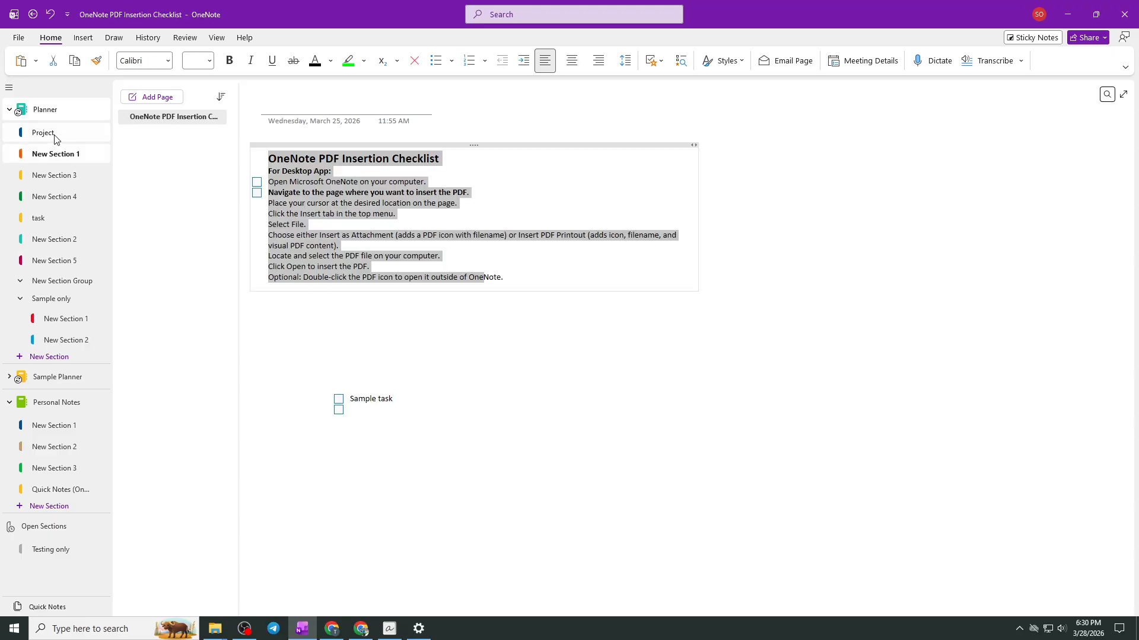
pyautogui.click(53, 136)
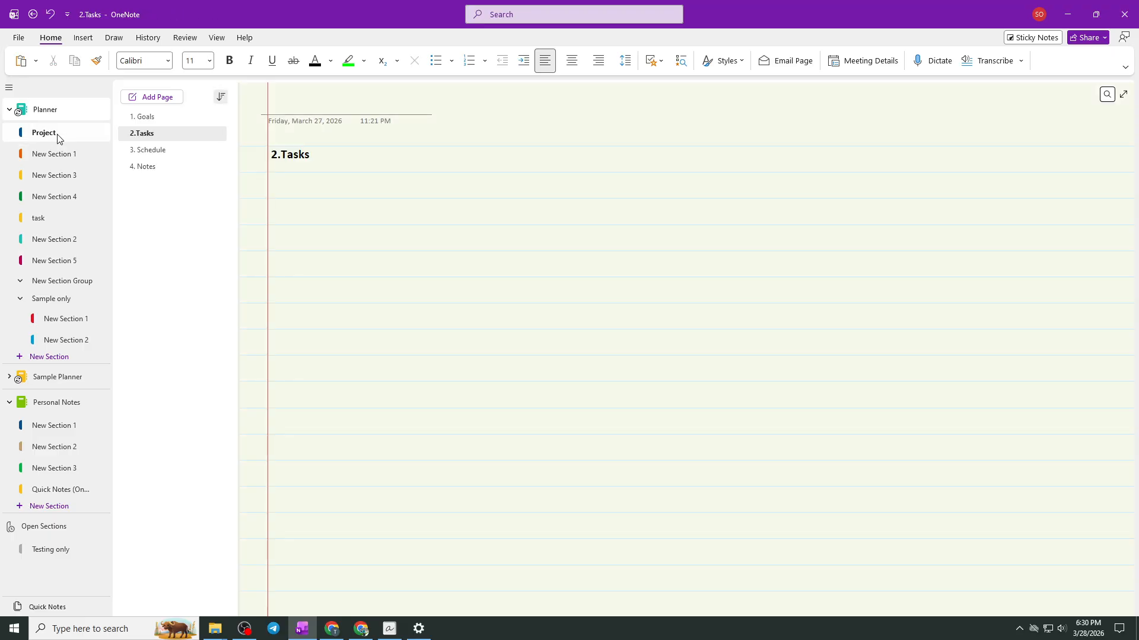
pyautogui.click(66, 427)
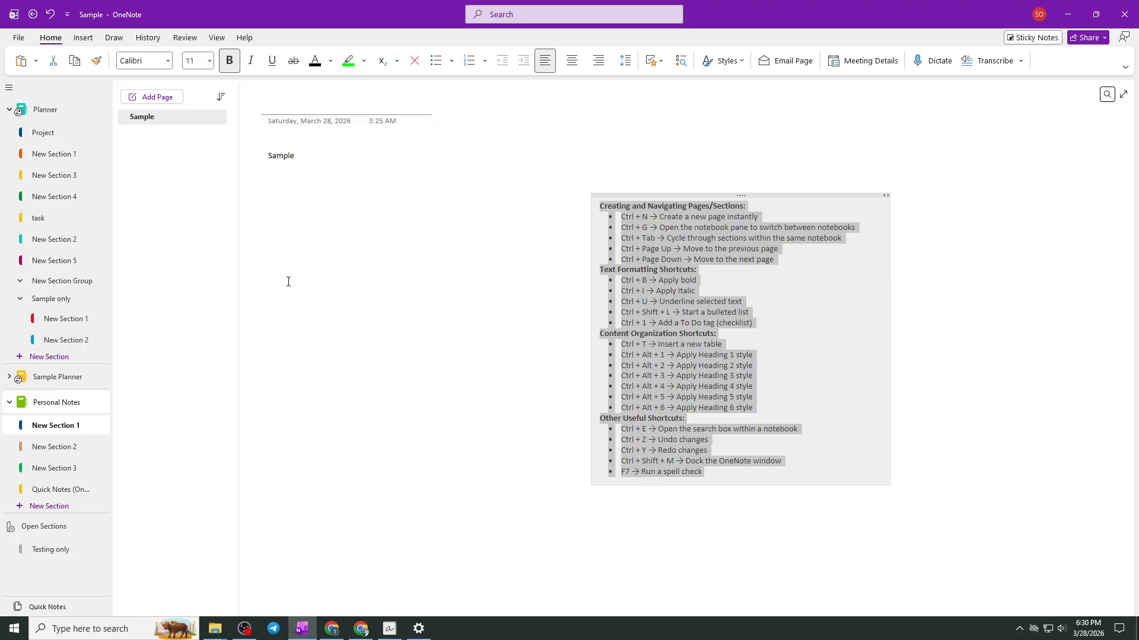
# - Select the text "Sample" on the page, and open and dismiss the search across all notebooks
pyautogui.click(290, 196)
pyautogui.moveTo(300, 156); pyautogui.dragTo(262, 155)
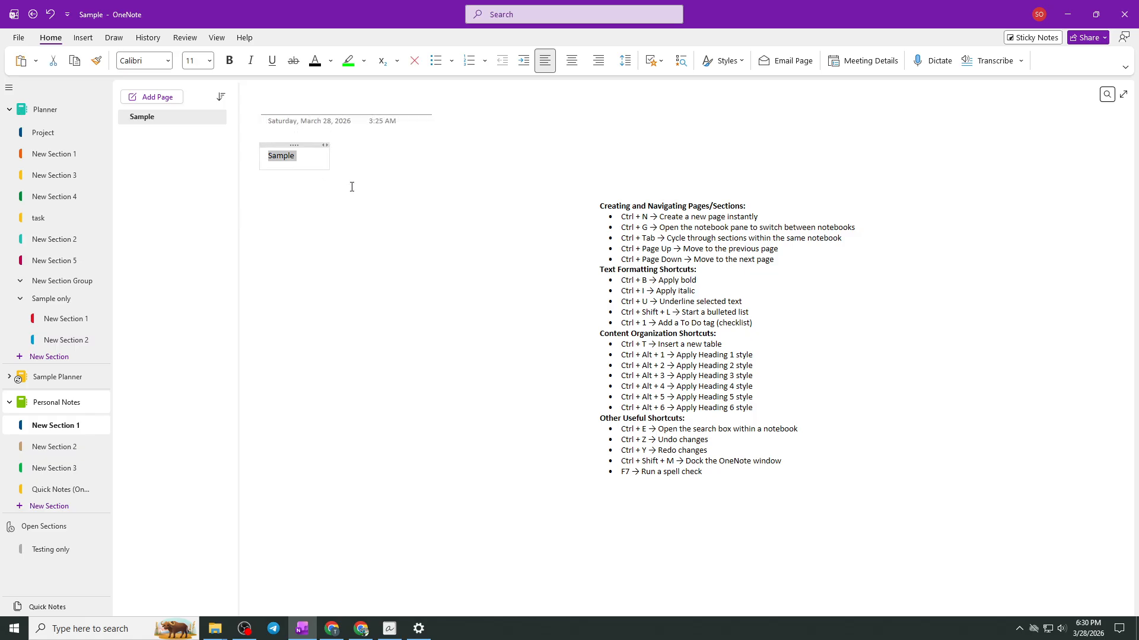
pyautogui.hotkey('ctrl', 'e')
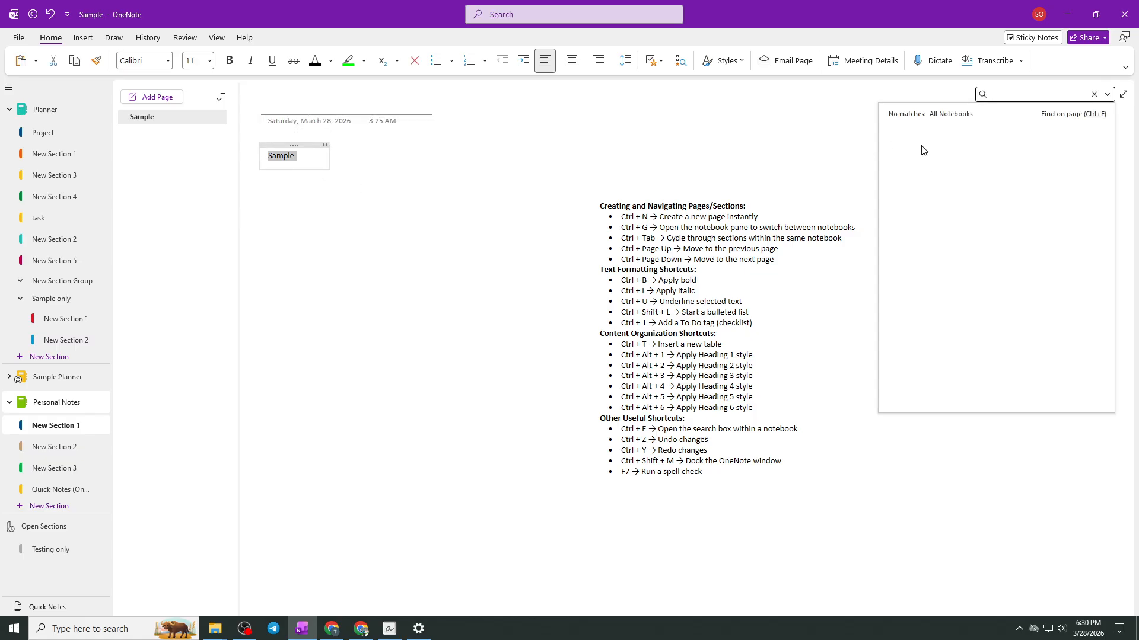
pyautogui.click(458, 183)
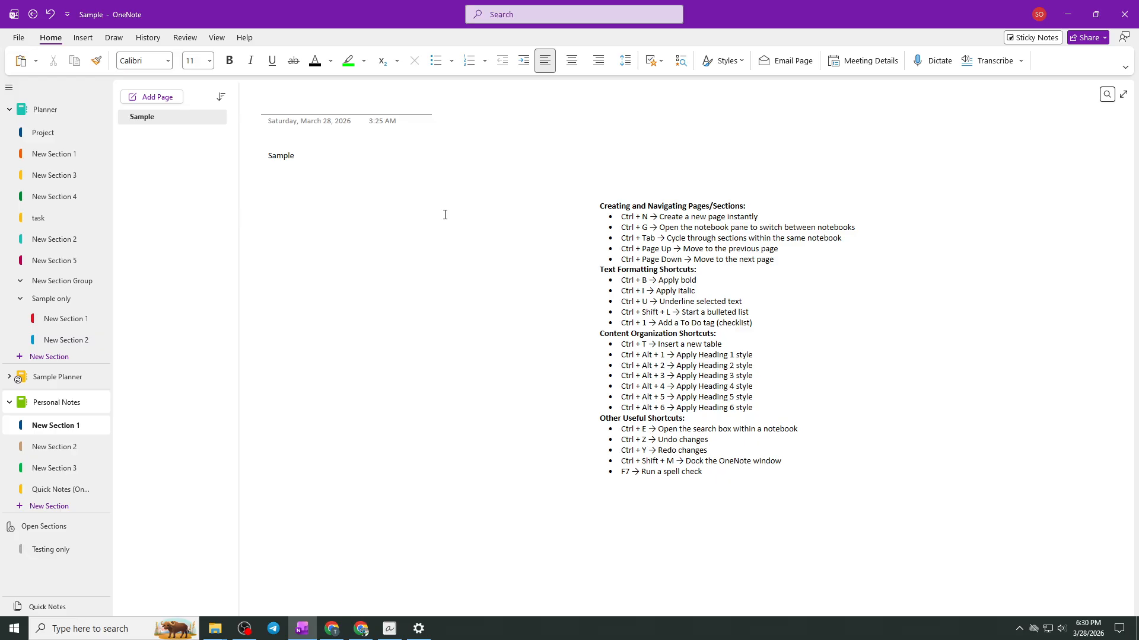
# - Open and close a new quick note window, and run a spell check on the Sample page
pyautogui.hotkey('ctrl', 'shift', 'm')
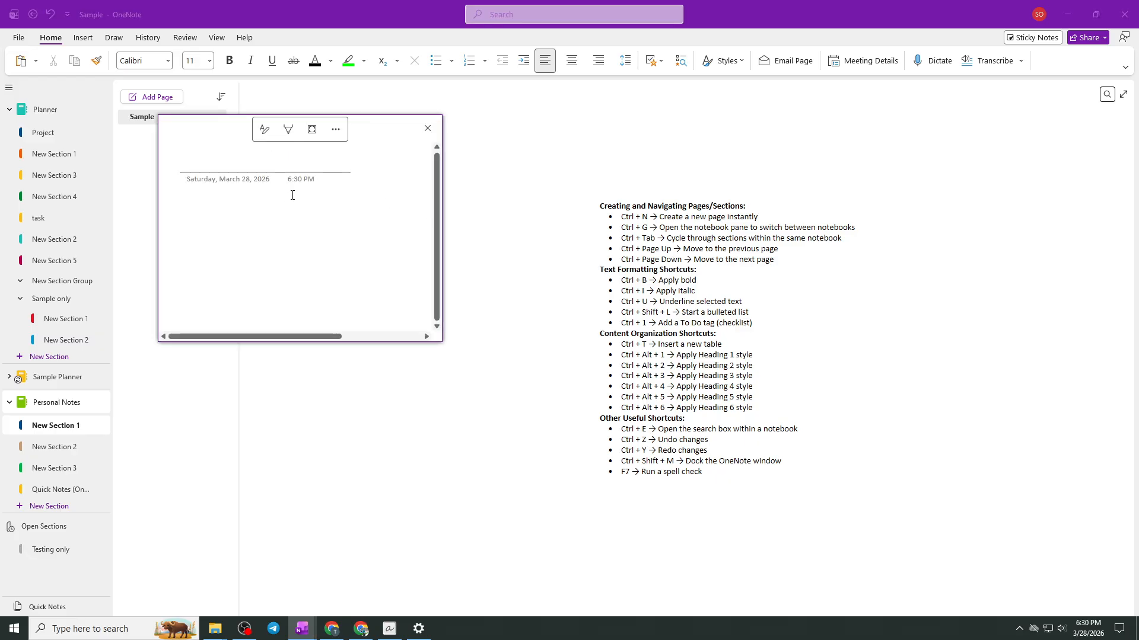
pyautogui.click(427, 128)
pyautogui.press('F7')
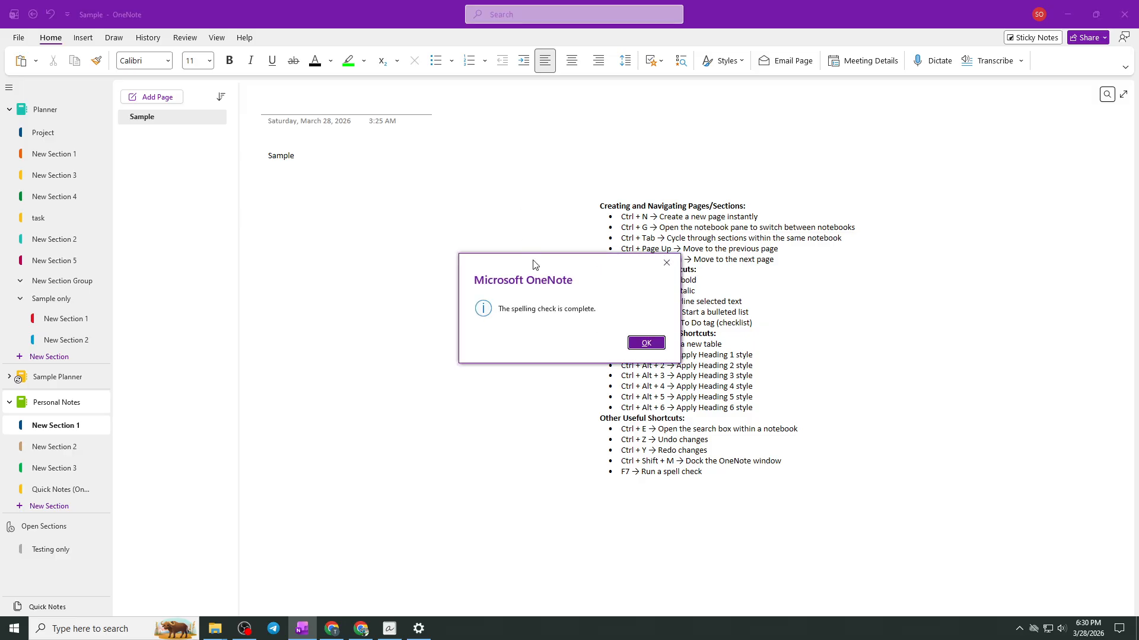
pyautogui.click(647, 343)
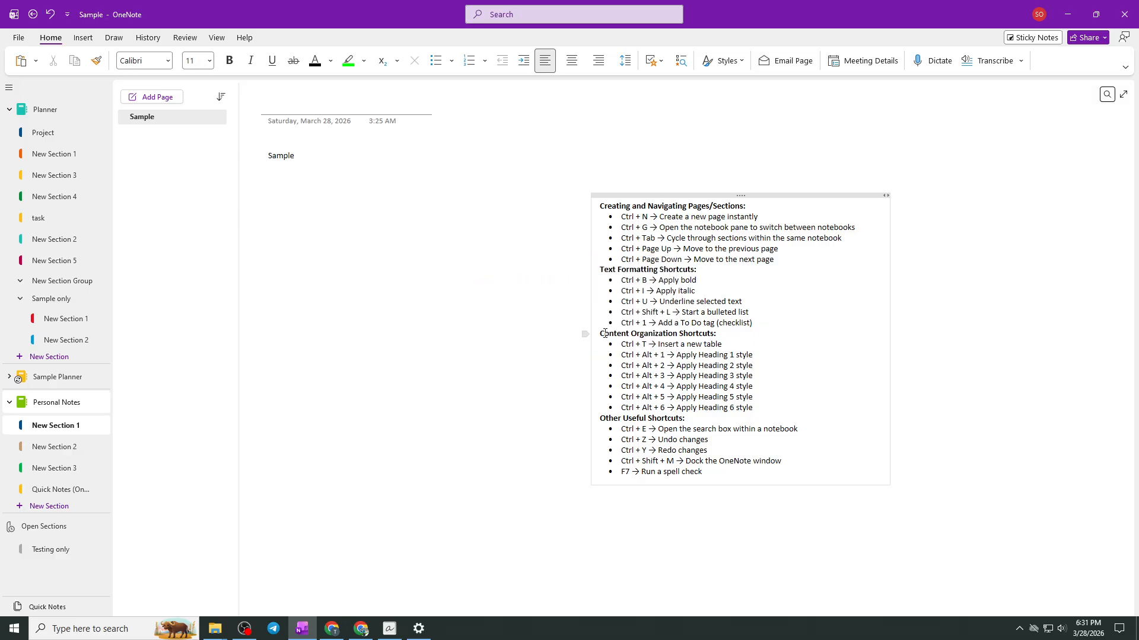